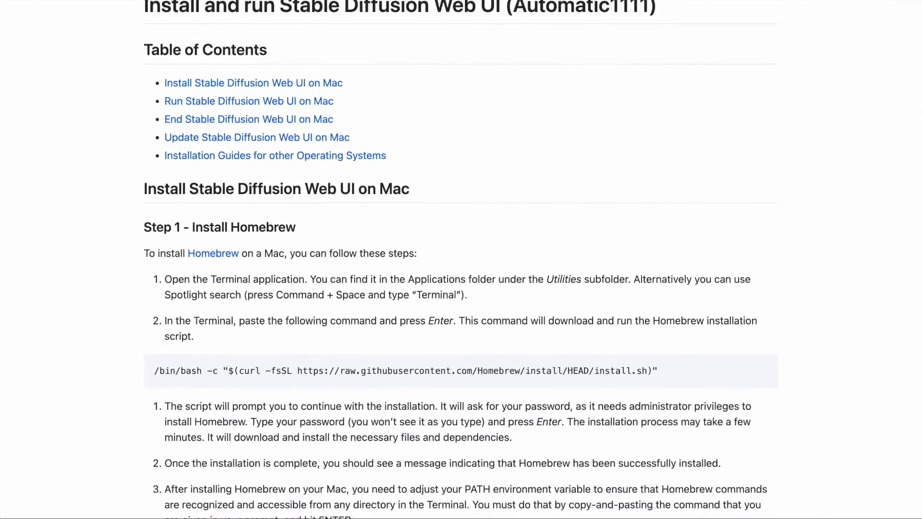
pyautogui.scroll(-20, 895, 30)
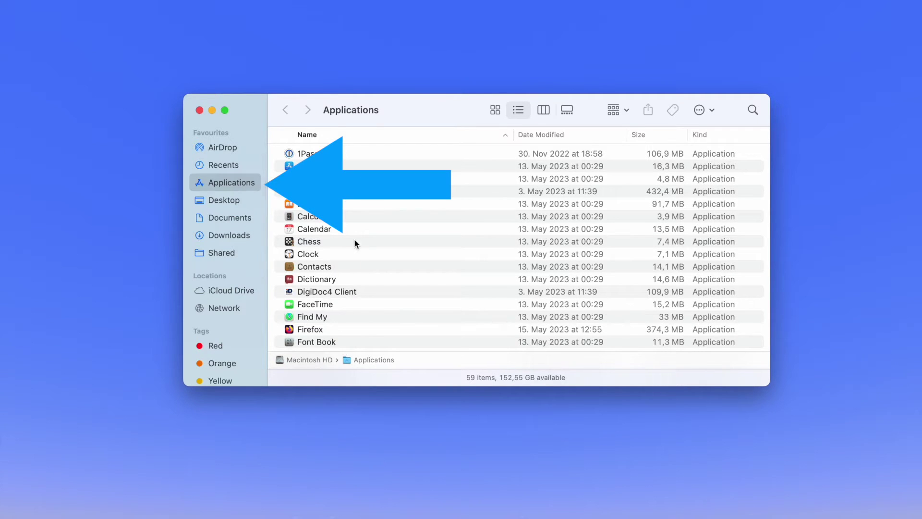
# Launch Terminal from Finder's Applications > Utilities folder.
pyautogui.scroll(-3, 340, 226)
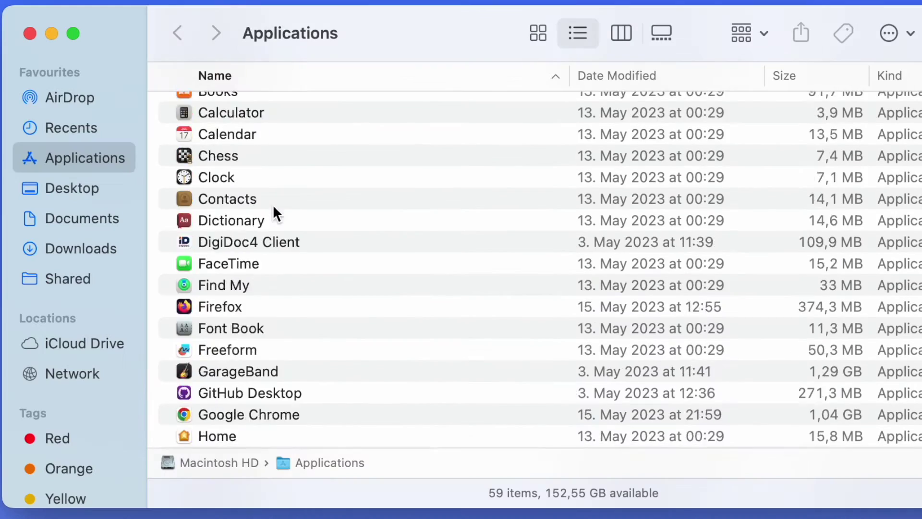
pyautogui.scroll(-15, 274, 208)
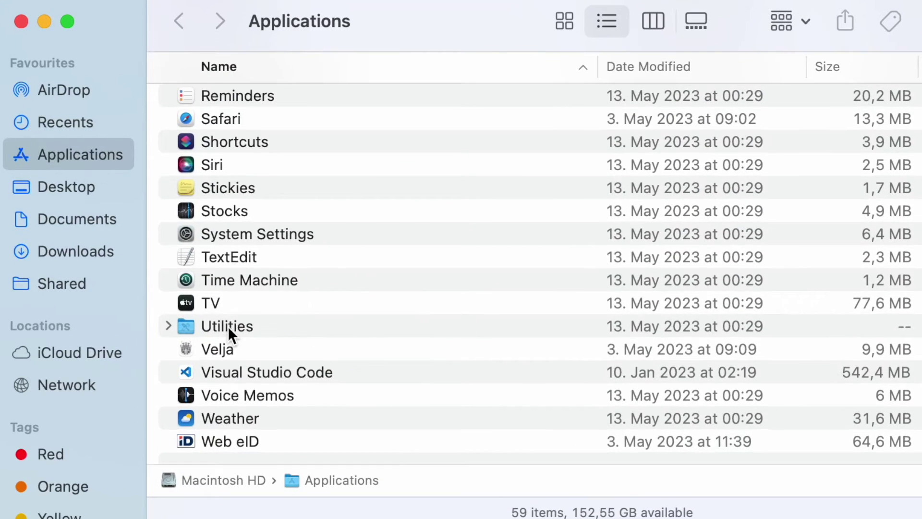
pyautogui.click(223, 317)
pyautogui.doubleClick(228, 327)
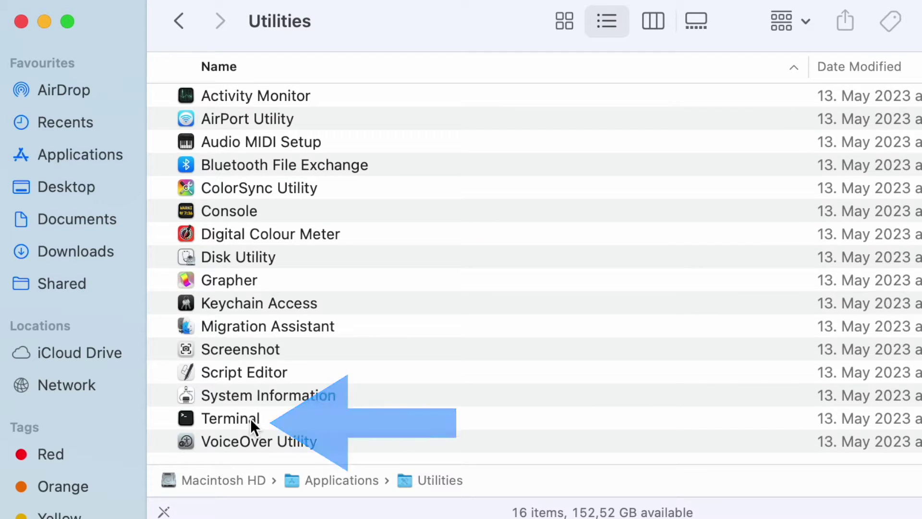
pyautogui.doubleClick(250, 419)
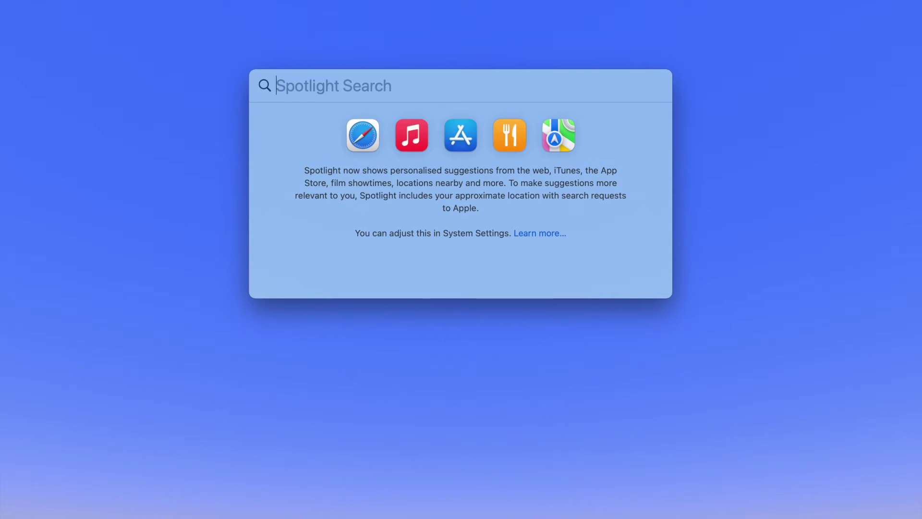
# Search Spotlight for 'ter' and open a new Terminal window.
pyautogui.write('terminal')
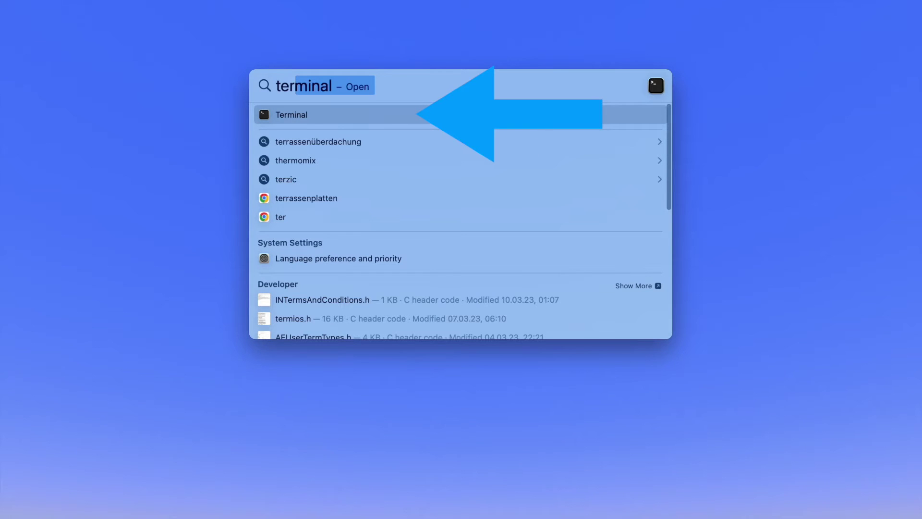
pyautogui.click(580, 112)
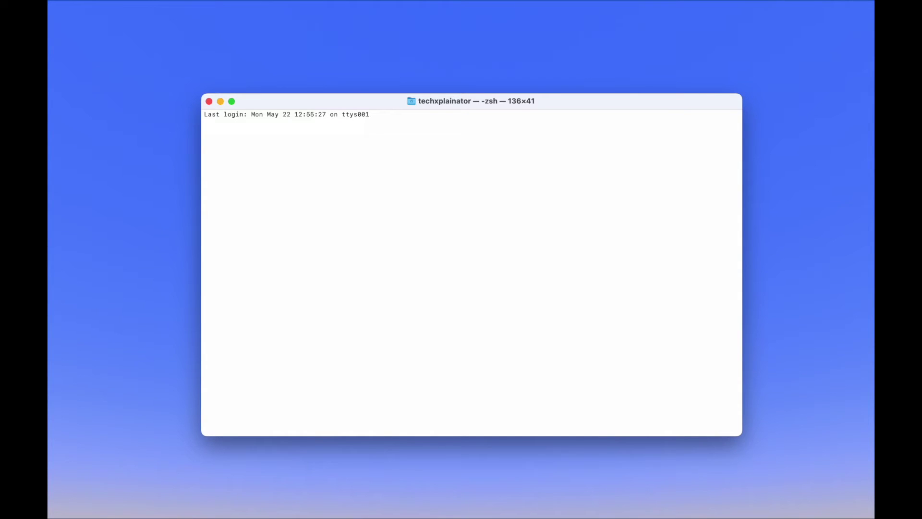
# Run the pasted Homebrew install command and enter the administrator password.
pyautogui.write('/bin/bash -c "$(curl -fsSL https://raw.githubusercontent.com/Homebrew/install/HEAD/install.sh)"')
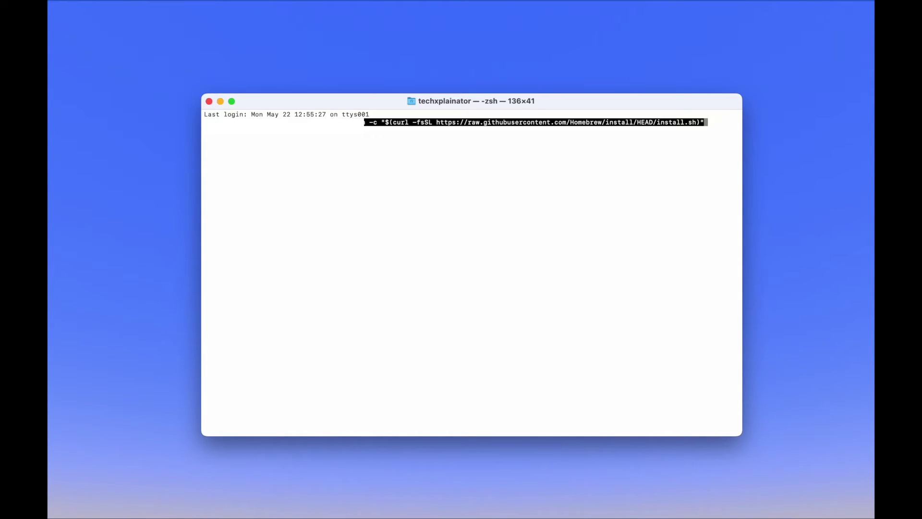
pyautogui.press('Return')
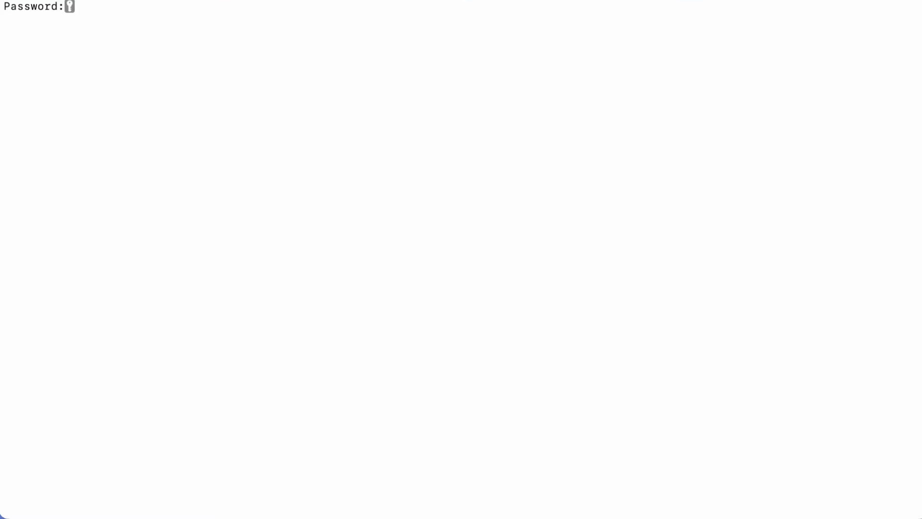
pyautogui.press('Return')
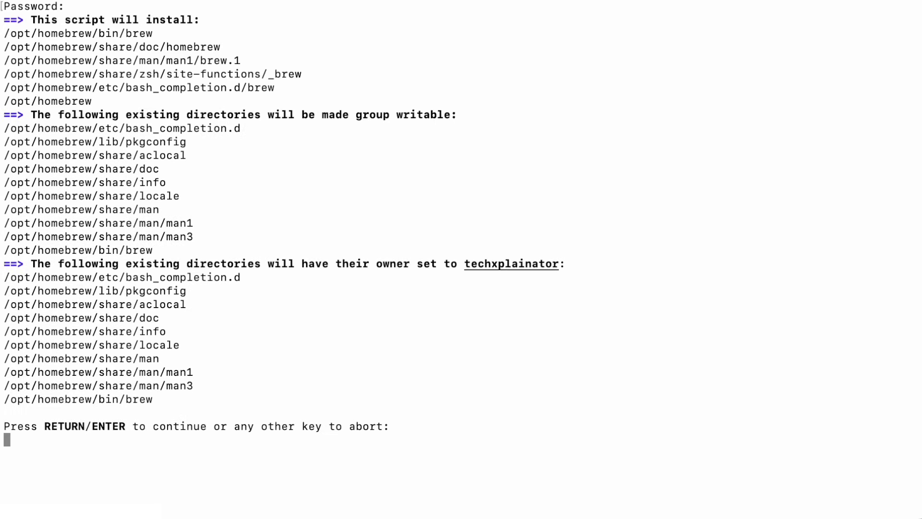
# Confirm continuing the Homebrew installation and let it complete.
pyautogui.press('Return')
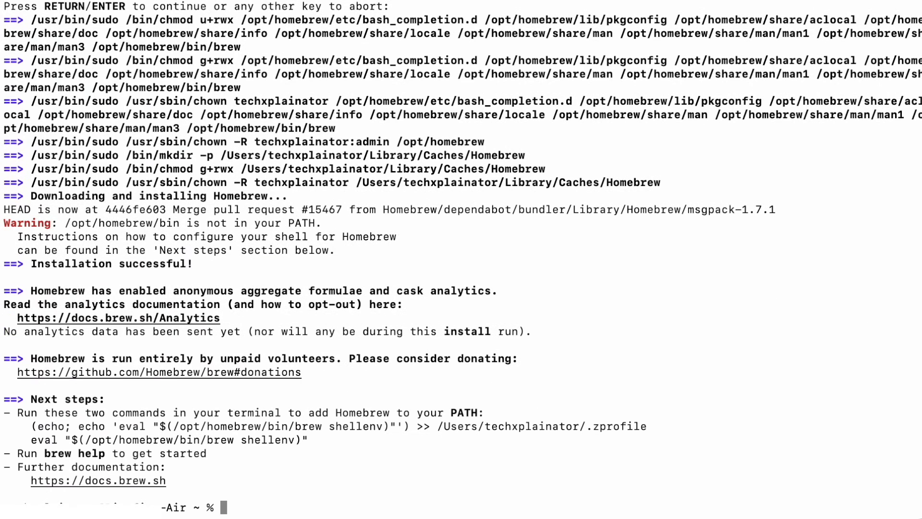
pyautogui.scroll(3, 192, 208)
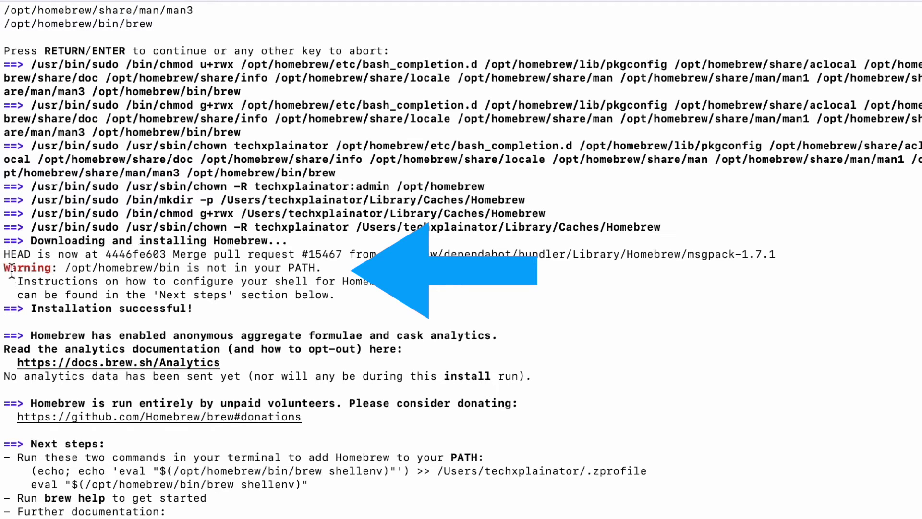
pyautogui.moveTo(5, 268); pyautogui.dragTo(422, 291)
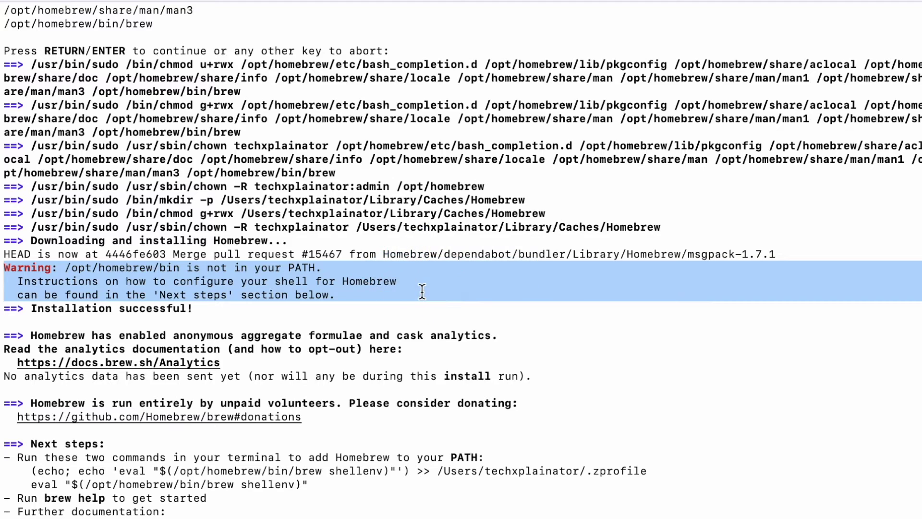
pyautogui.click(347, 336)
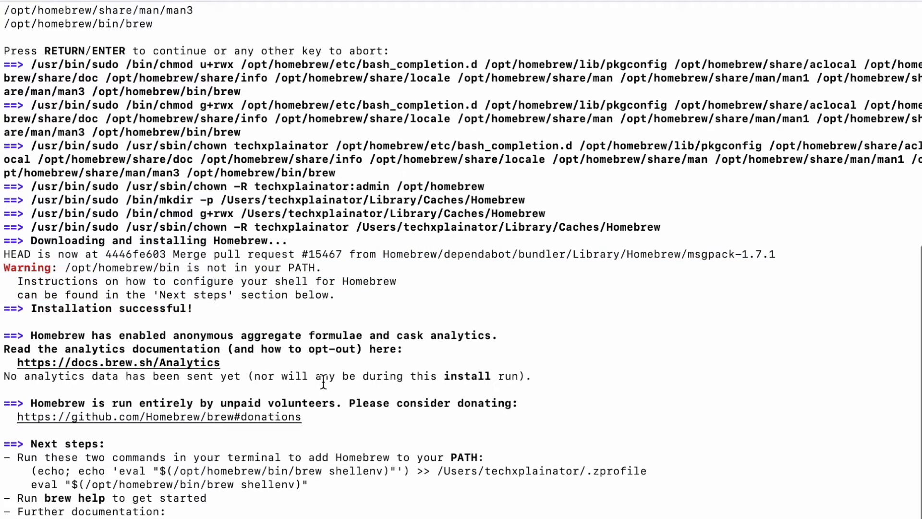
# Copy the two 'Next steps' PATH setup commands onto the zsh prompt.
pyautogui.moveTo(29, 471); pyautogui.dragTo(327, 482)
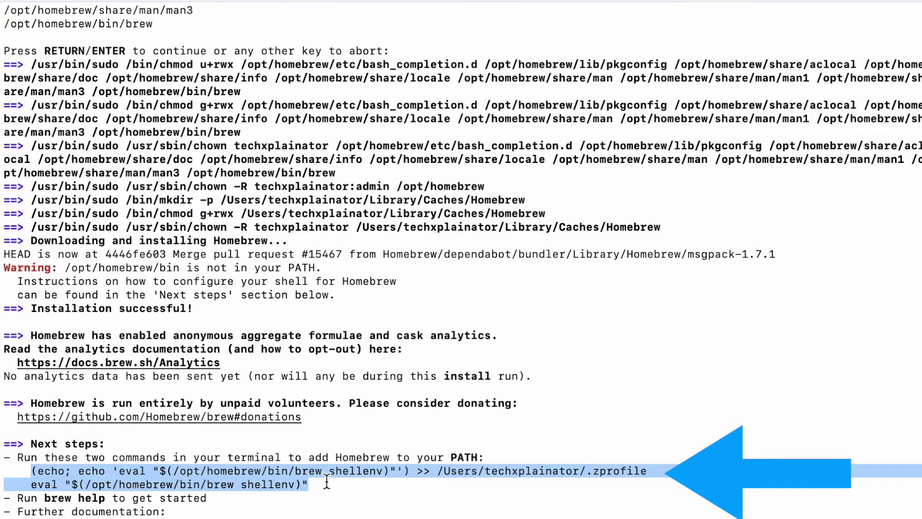
pyautogui.press('super+c')
pyautogui.press('super+v')
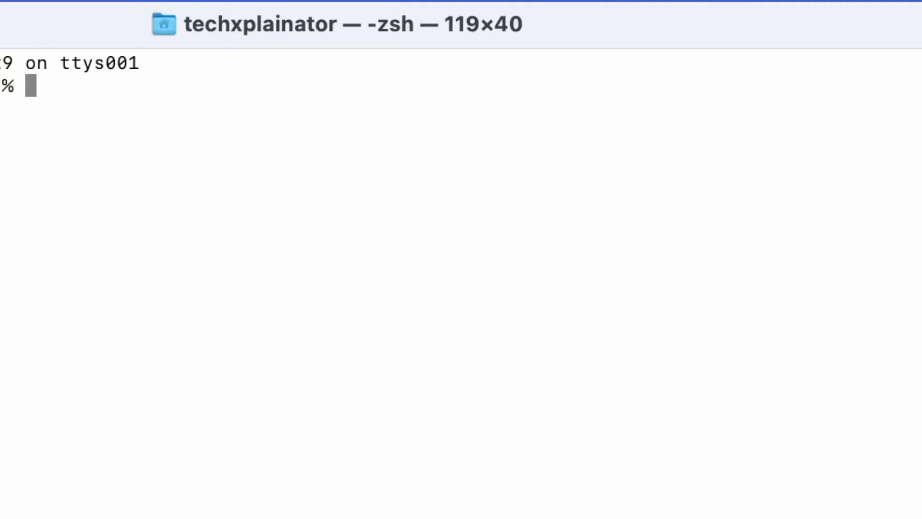
pyautogui.press('super+v')
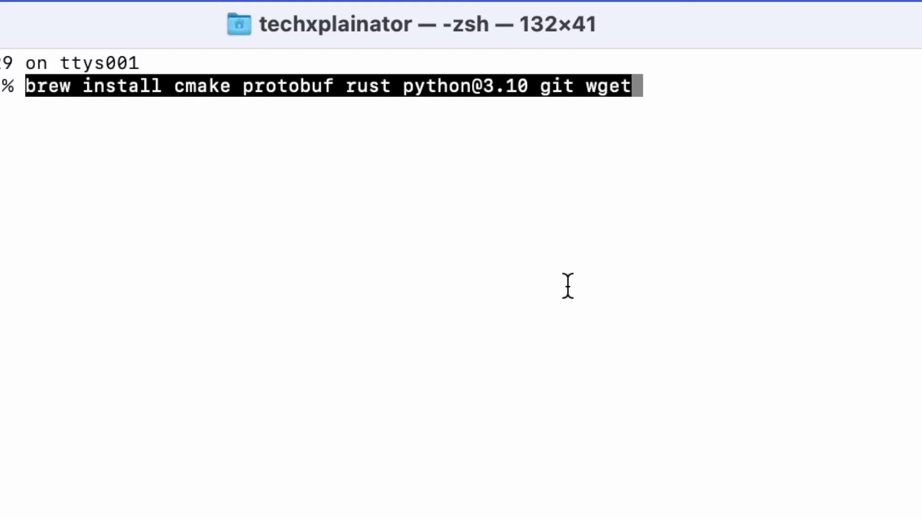
pyautogui.press('Return')
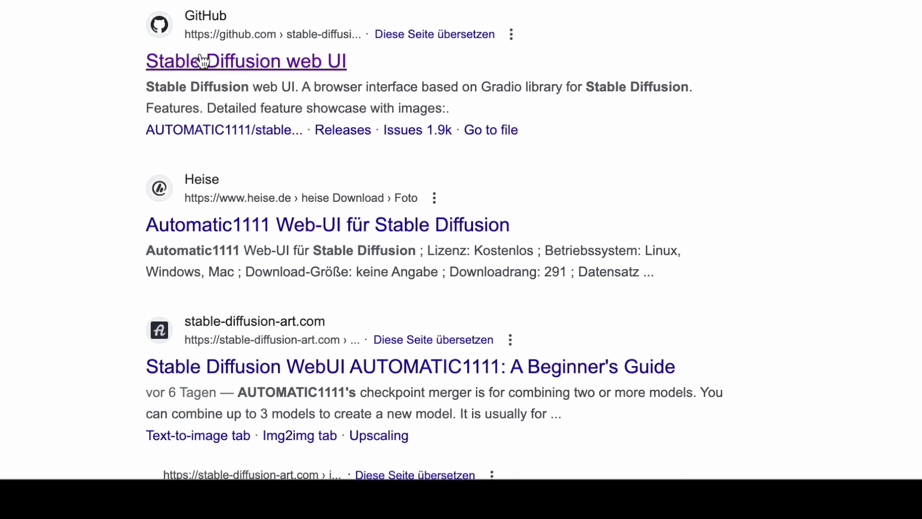
# Copy the HTTPS clone URL from the AUTOMATIC1111/stable-diffusion-webui GitHub page.
pyautogui.click(201, 60)
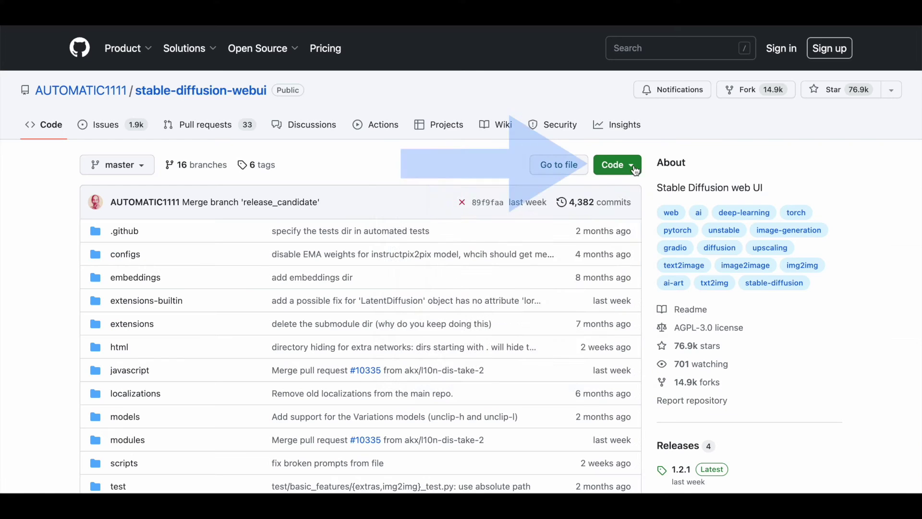
pyautogui.click(625, 164)
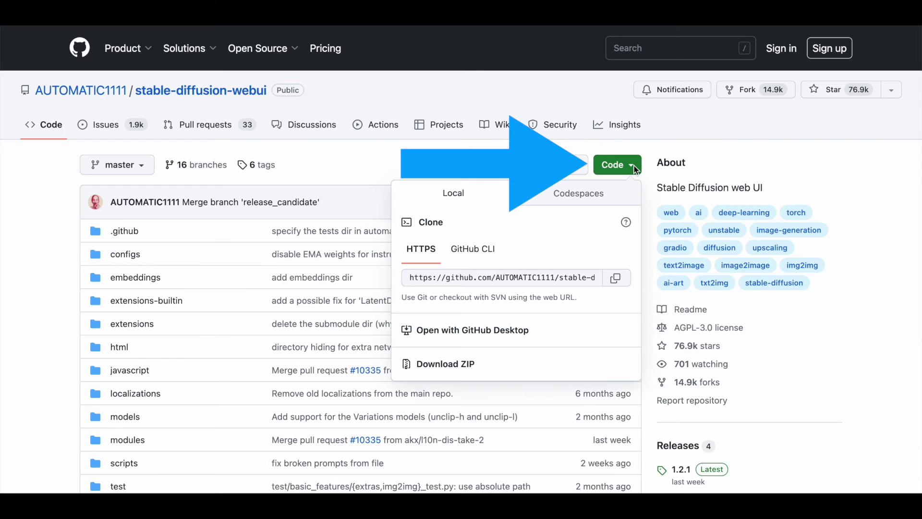
pyautogui.click(617, 280)
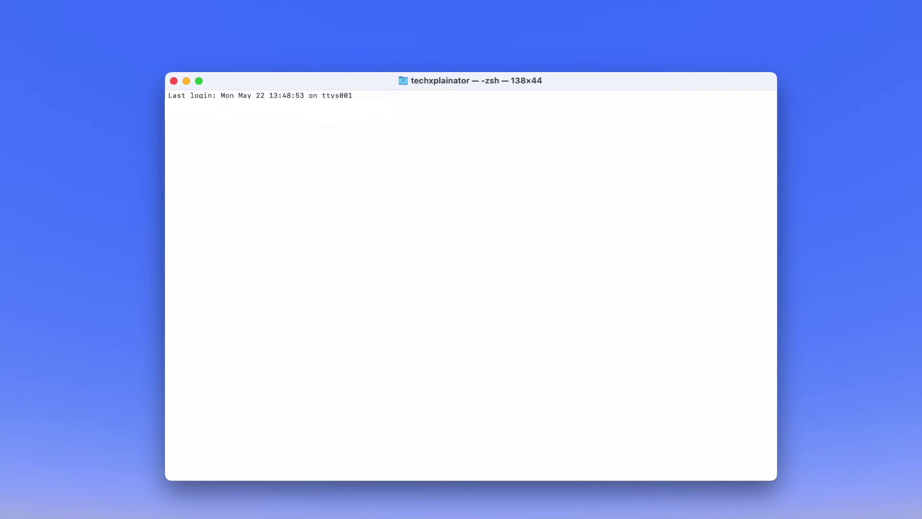
# Run 'git clone' with the pasted stable-diffusion-webui repository URL.
pyautogui.write('git clone')
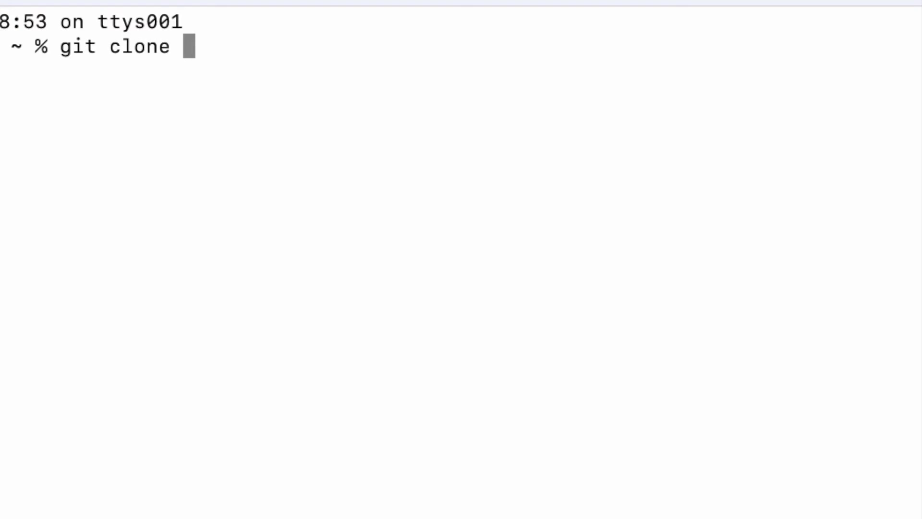
pyautogui.press('super+v')
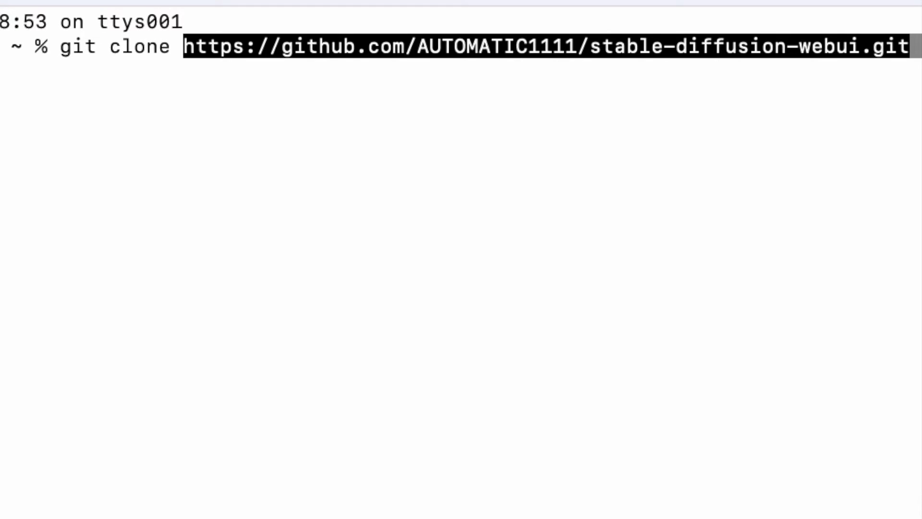
pyautogui.press('Return')
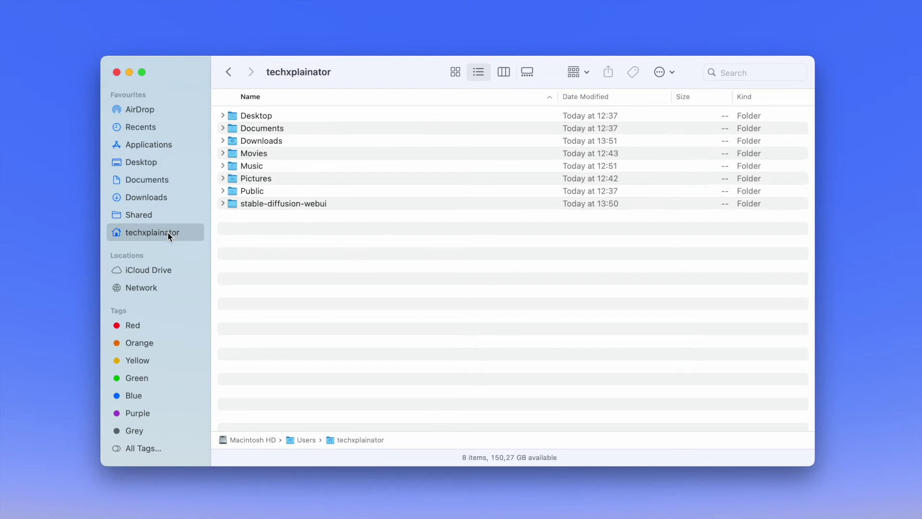
# Select the stable-diffusion-webui folder in the Finder home folder.
pyautogui.click(285, 207)
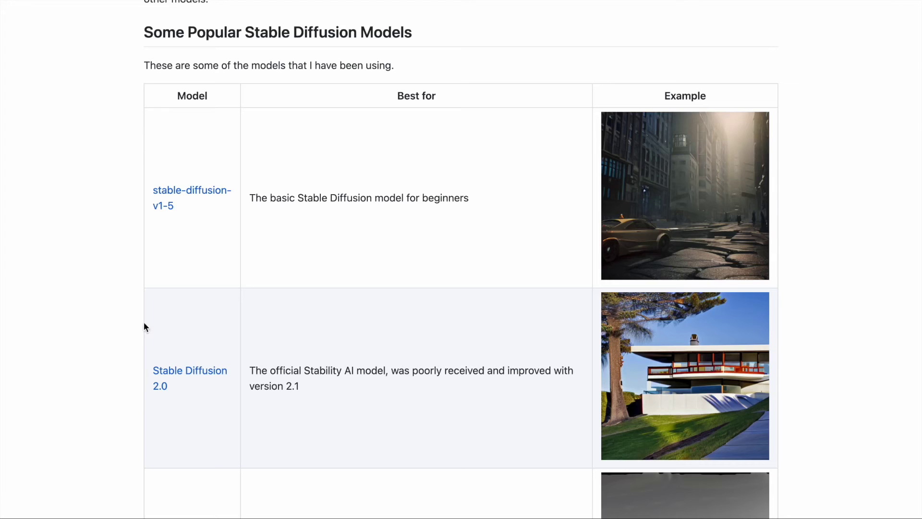
# Scroll the popular models table down to the Dreamshaper row.
pyautogui.scroll(-5, 461, 259)
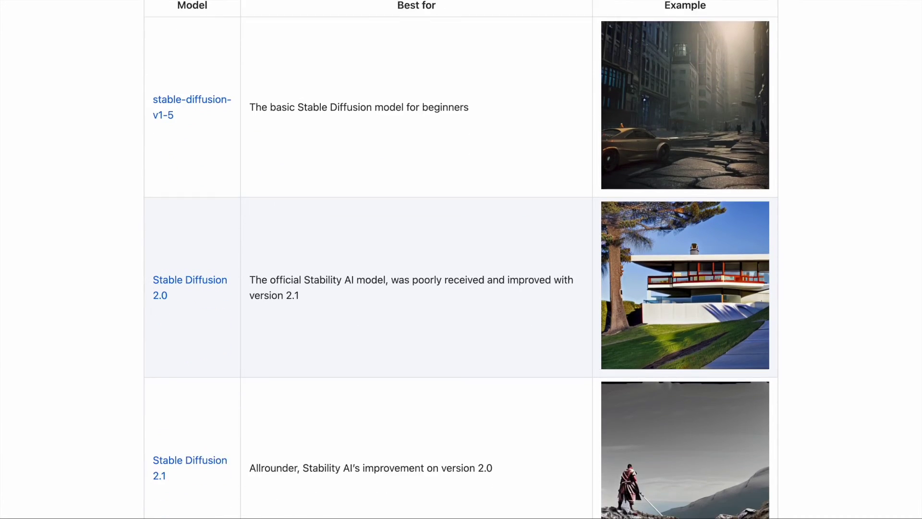
pyautogui.scroll(-7, 461, 259)
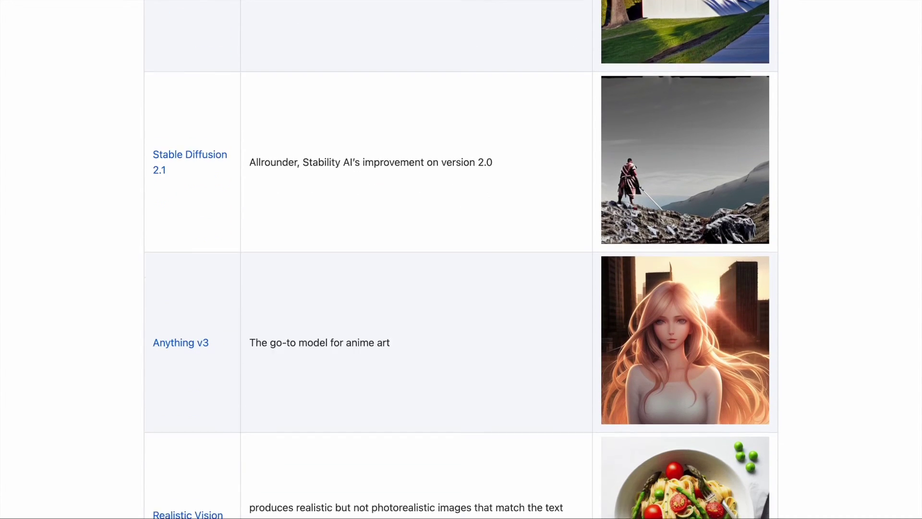
pyautogui.scroll(-3, 461, 259)
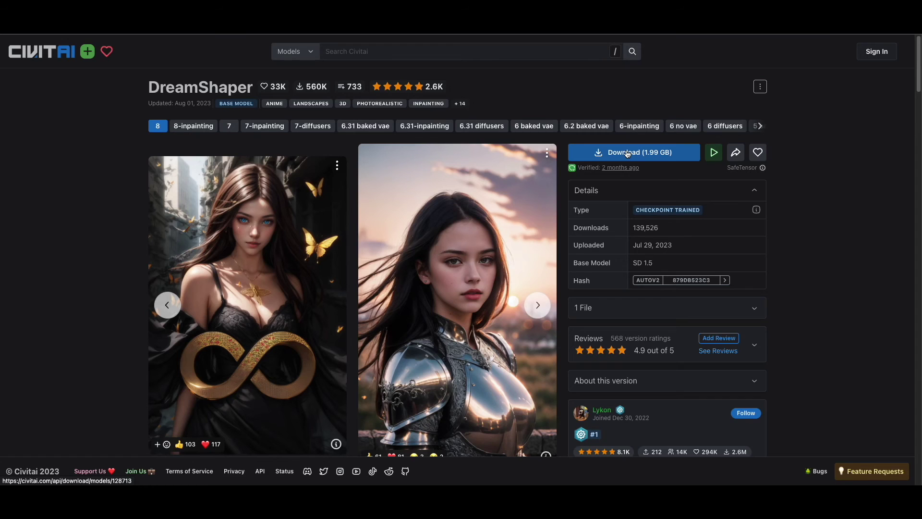
# Download the 1.99 GB DreamShaper 8 model file from its Civitai page.
pyautogui.click(627, 152)
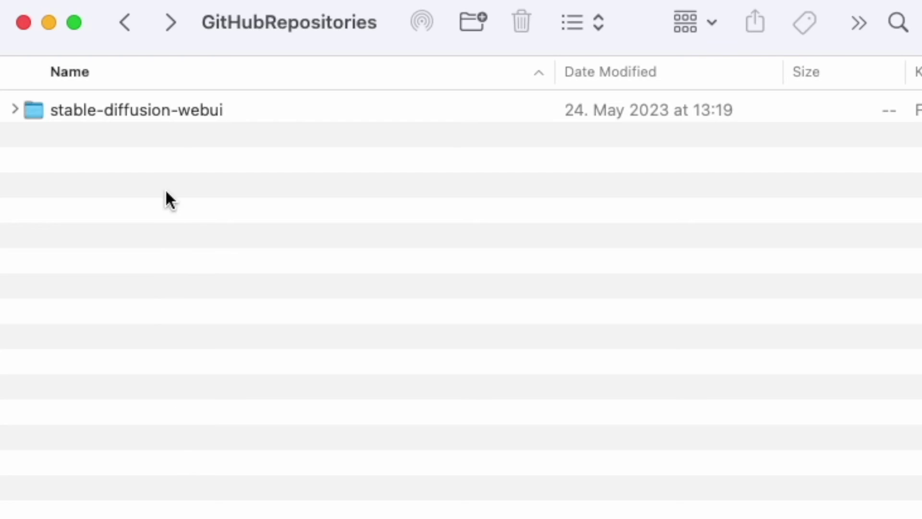
# Move dreamshaper_8.safetensors into stable-diffusion-webui/models/Stable-diffusion.
pyautogui.doubleClick(168, 106)
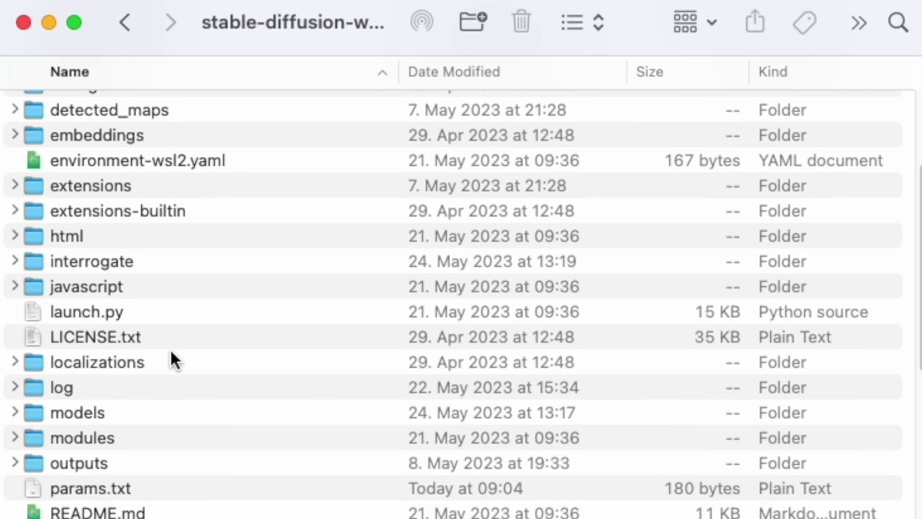
pyautogui.scroll(-5, 171, 352)
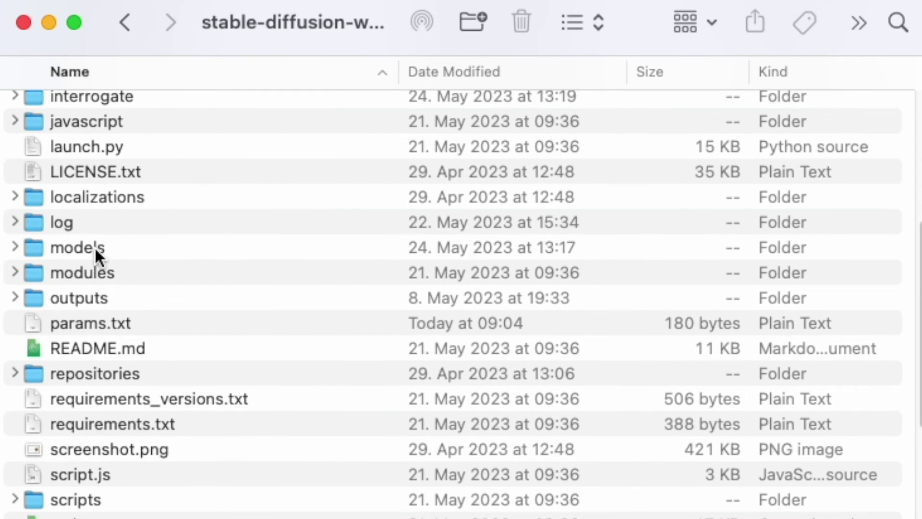
pyautogui.doubleClick(98, 249)
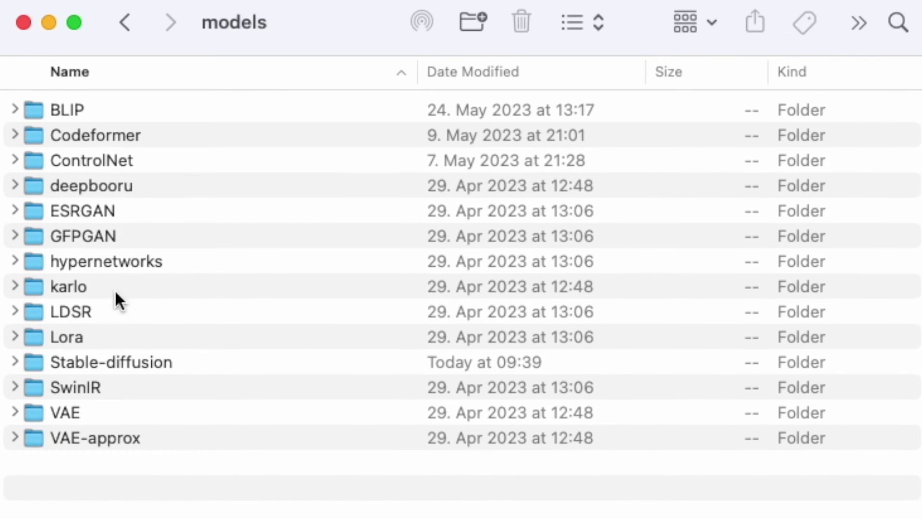
pyautogui.doubleClick(160, 362)
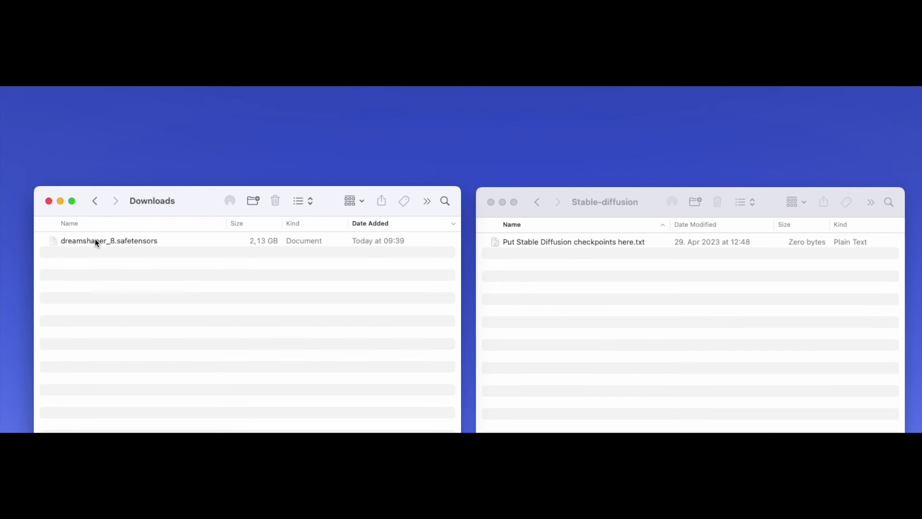
pyautogui.moveTo(95, 240); pyautogui.dragTo(557, 279)
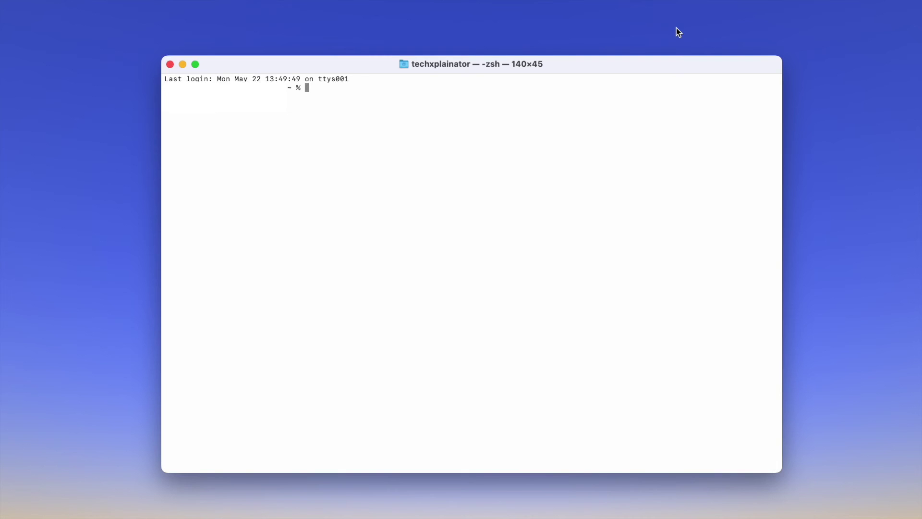
# Change into stable-diffusion-webui and run ./webui.sh to install and launch the Web UI.
pyautogui.write('cd stable-diffusion-webui')
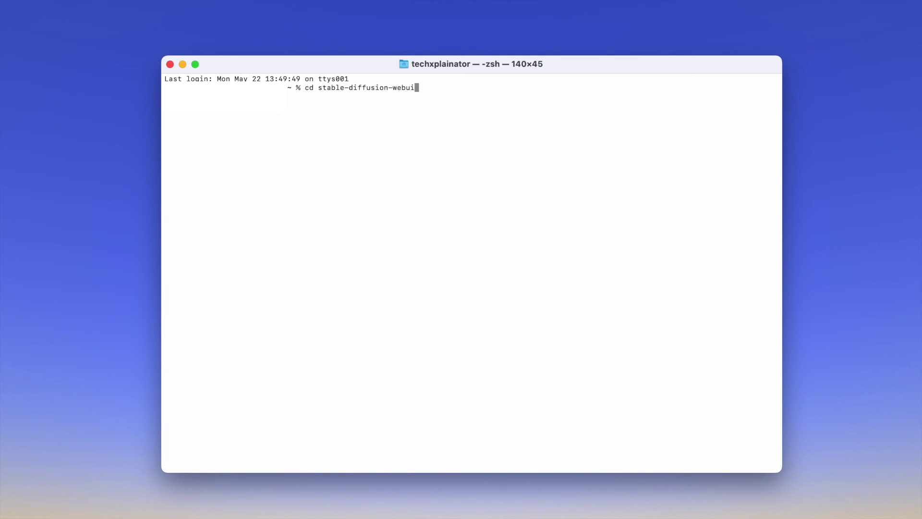
pyautogui.press('Return')
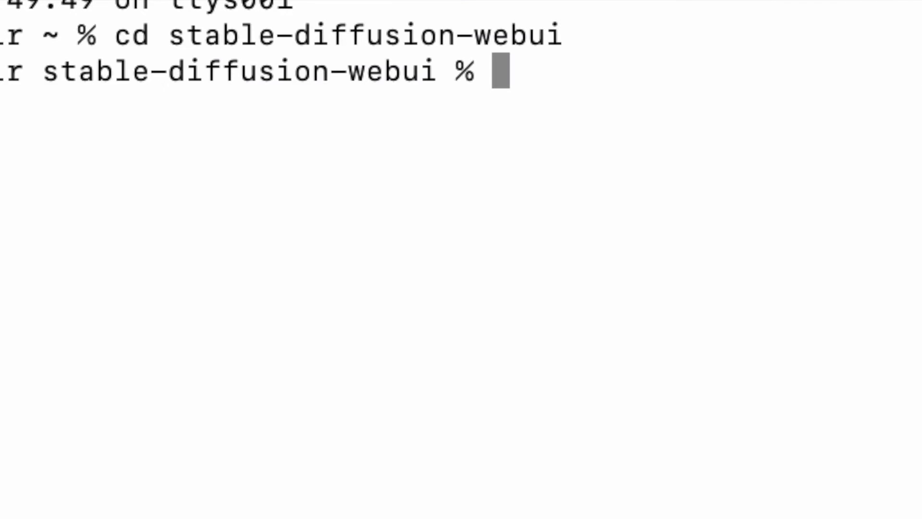
pyautogui.write('.')
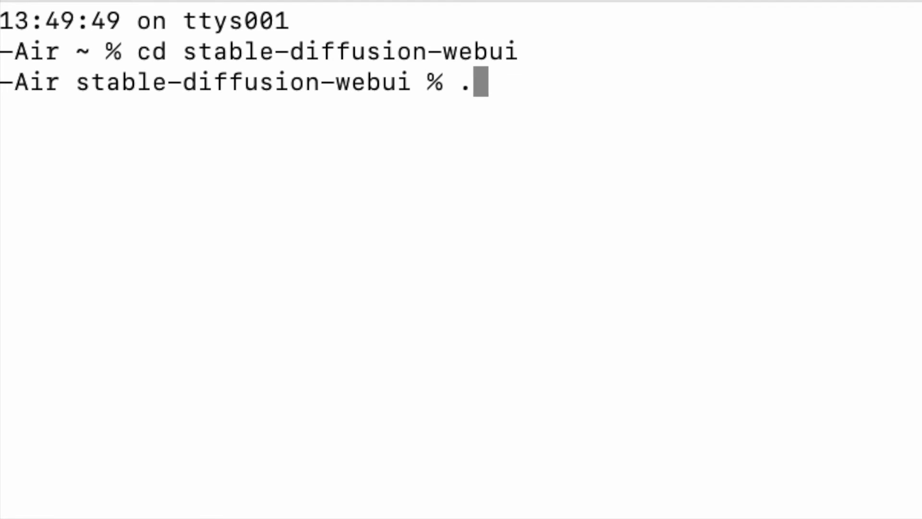
pyautogui.write('/')
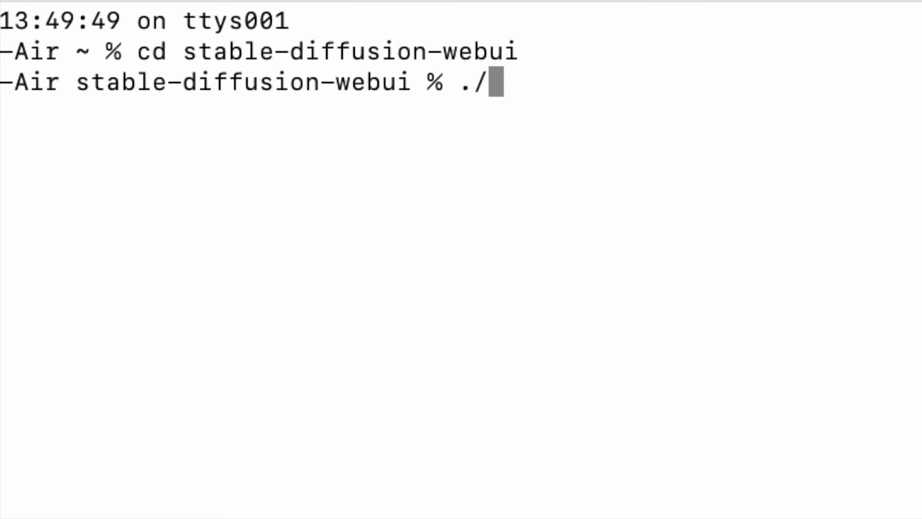
pyautogui.write('webu')
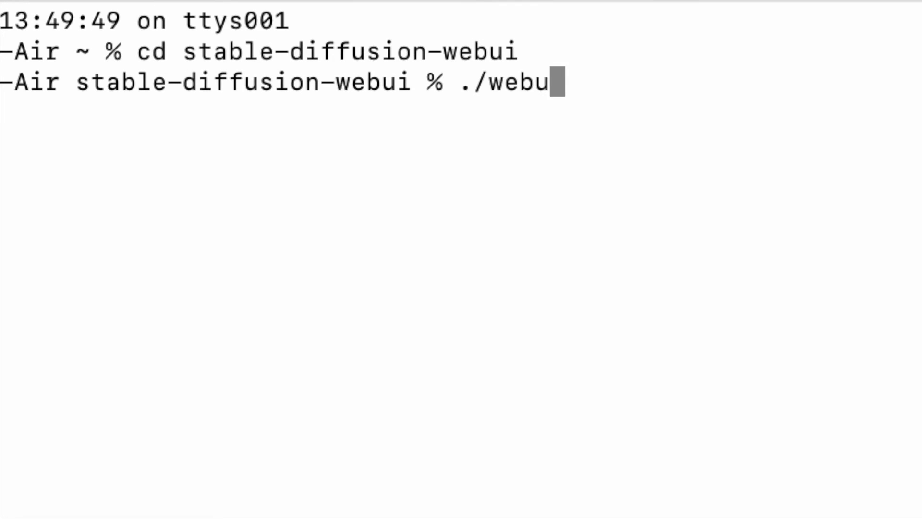
pyautogui.write('i.sh')
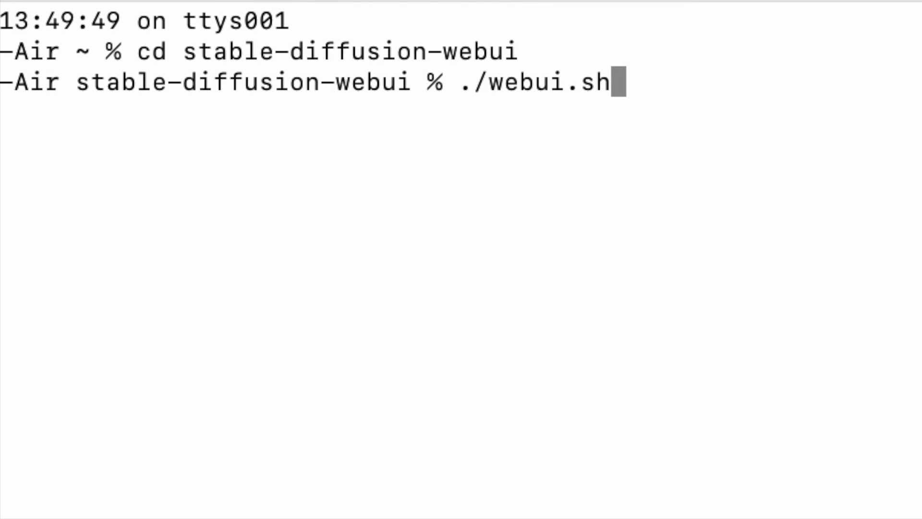
pyautogui.press('Return')
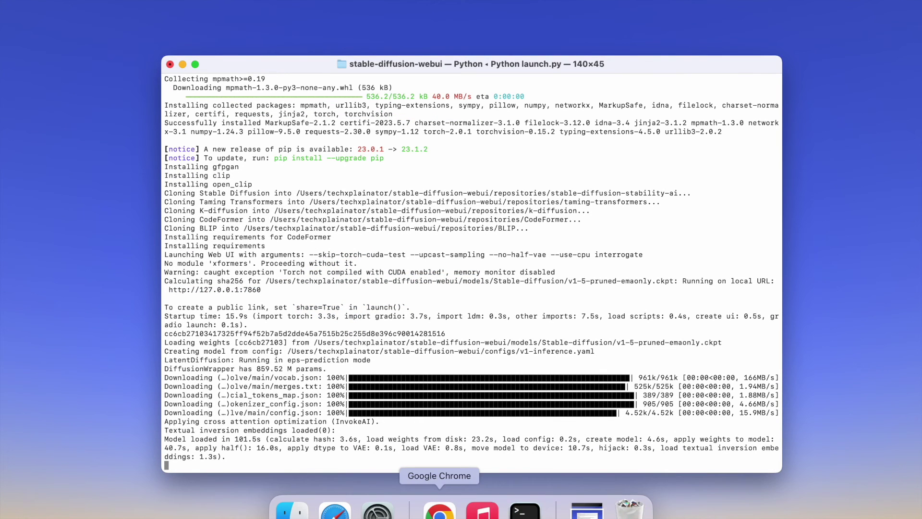
pyautogui.click(440, 511)
# At 127.0.0.1:7860, generate an image from the prompt 'A dark haired woman standing in front of a busy city'.
pyautogui.write('127.0.0.1:7860')
pyautogui.press('Return')
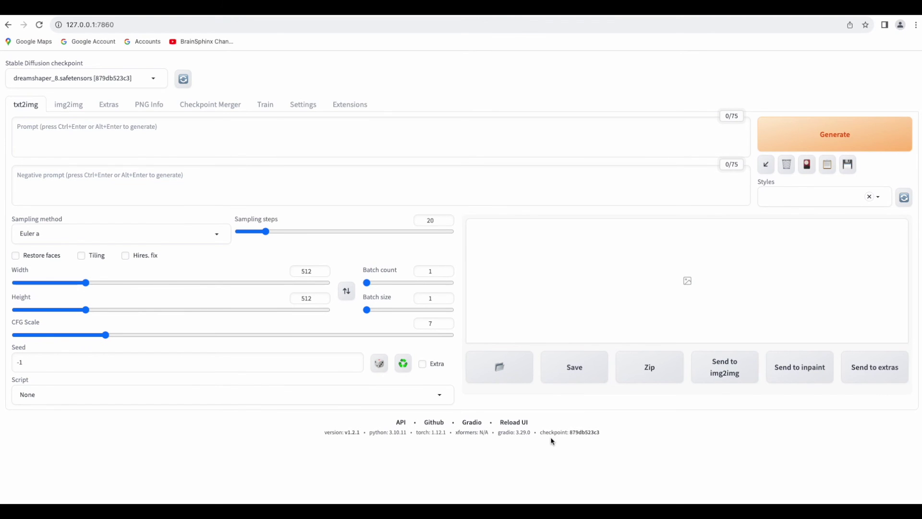
pyautogui.click(138, 129)
pyautogui.write('A dark haired woman stand')
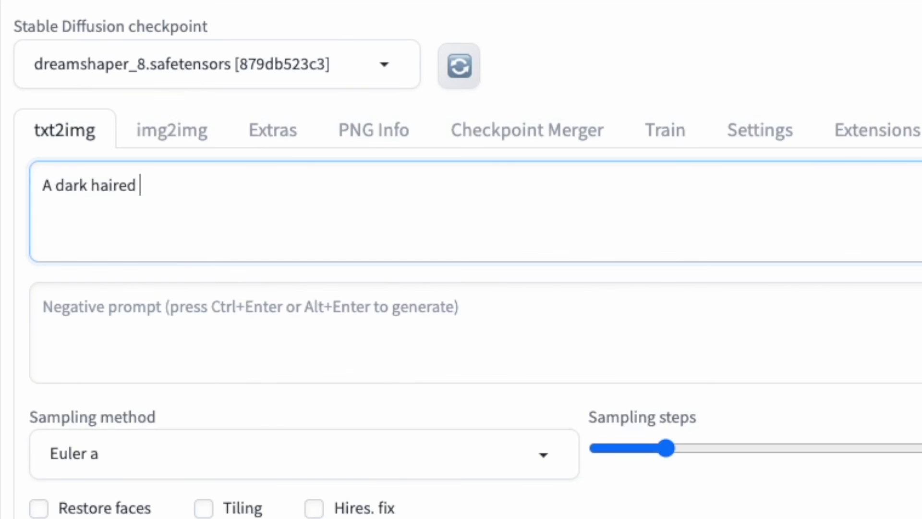
pyautogui.write('ing in front of a busy city')
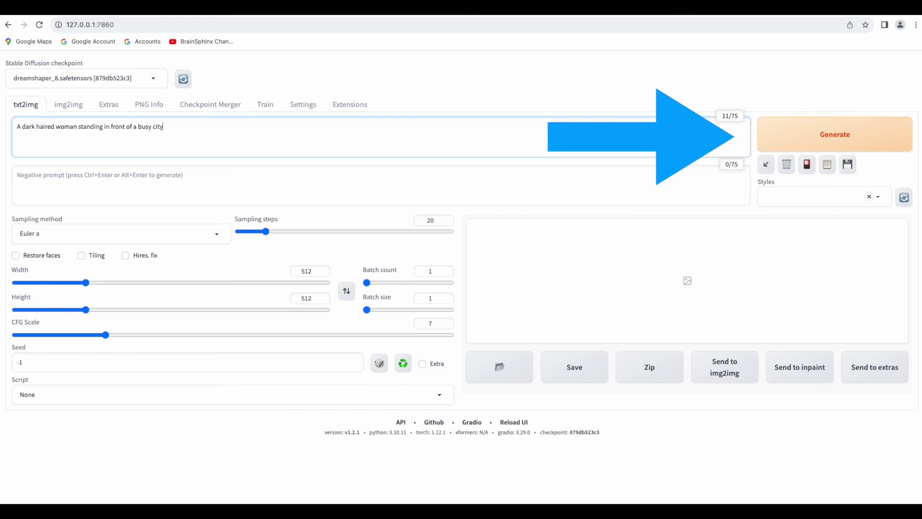
pyautogui.click(798, 137)
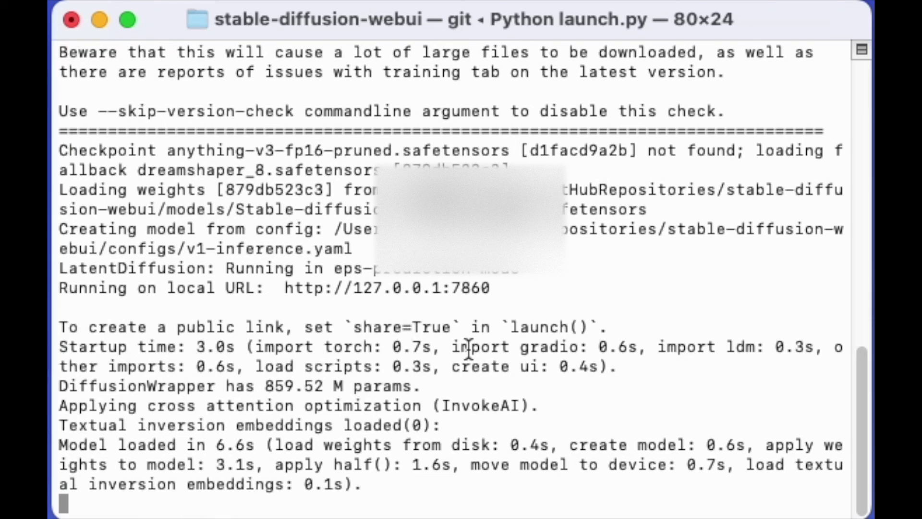
# Close the Terminal window running the web UI, prompting the terminate-processes confirmation.
pyautogui.click(73, 18)
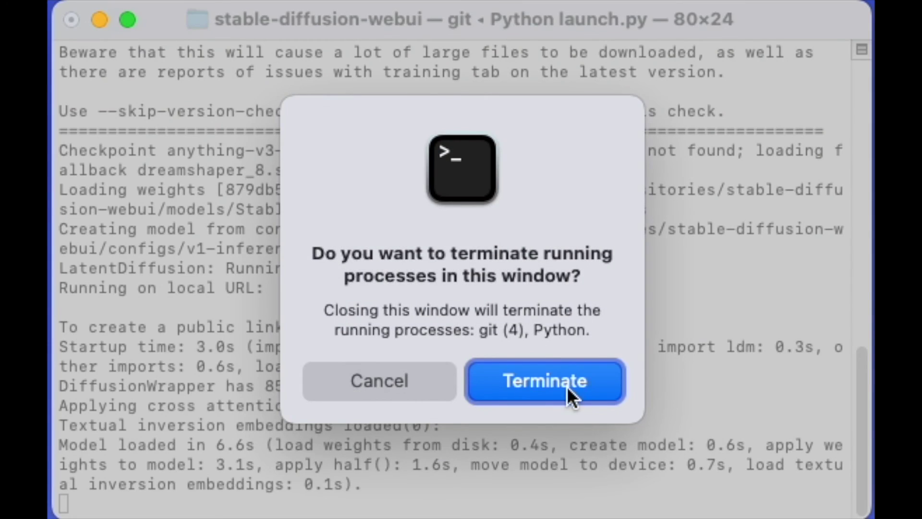